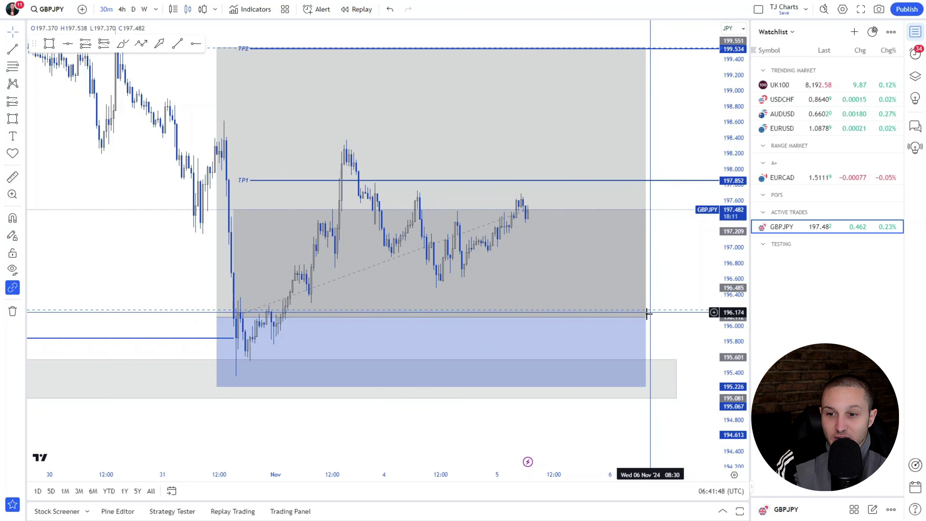
Step: Review the active GBPJPY long position against its TP1 and TP2 levels on the 30-minute and 4-hour charts
{"action": "left_click_drag", "start_coordinate": [663, 267], "coordinate": [608, 283]}
{"action": "left_click", "coordinate": [467, 285]}
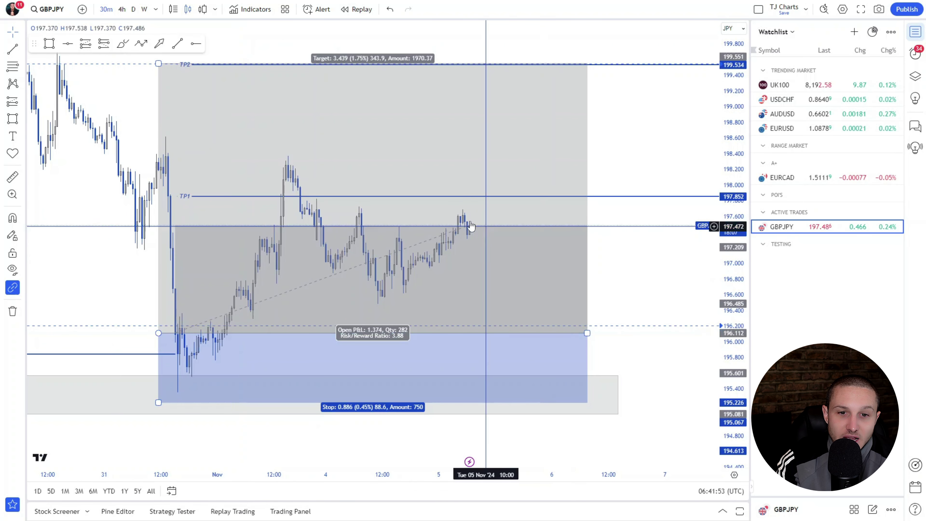
{"action": "left_click", "coordinate": [189, 47]}
{"action": "left_click", "coordinate": [122, 9]}
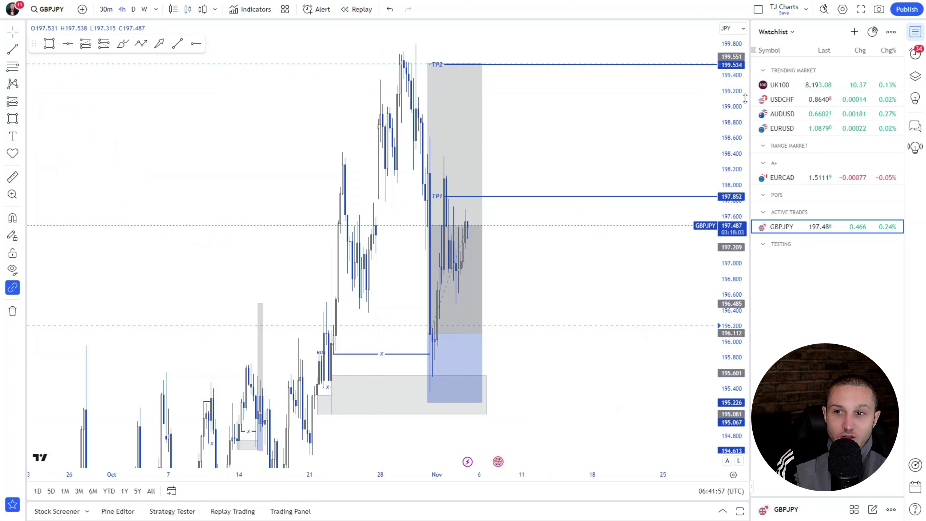
{"action": "scroll", "coordinate": [572, 272], "scroll_direction": "up", "scroll_amount": 2}
{"action": "scroll", "coordinate": [572, 268], "scroll_direction": "up", "scroll_amount": 1}
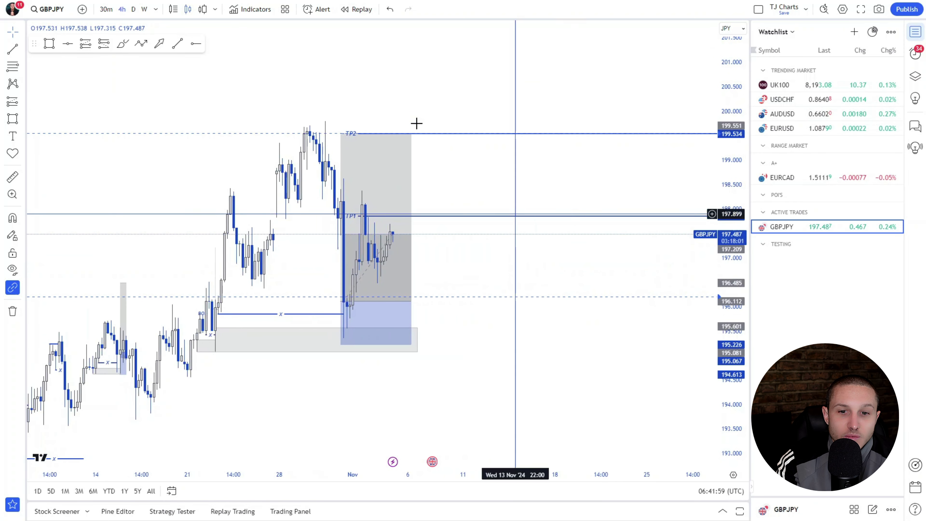
{"action": "left_click", "coordinate": [106, 10]}
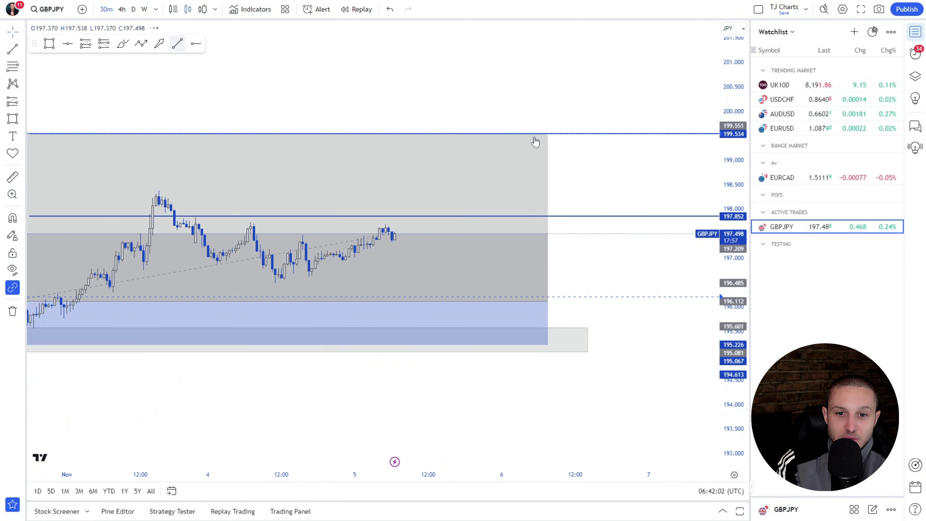
{"action": "scroll", "coordinate": [595, 182], "scroll_direction": "down", "scroll_amount": 3}
{"action": "left_click_drag", "start_coordinate": [723, 320], "coordinate": [723, 292]}
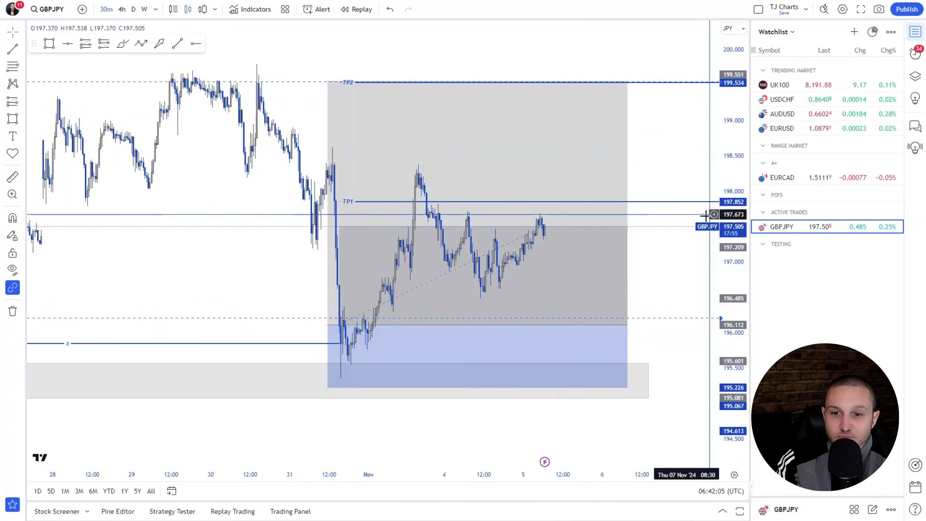
{"action": "scroll", "coordinate": [672, 254], "scroll_direction": "up", "scroll_amount": 2}
{"action": "left_click_drag", "start_coordinate": [672, 254], "coordinate": [601, 260]}
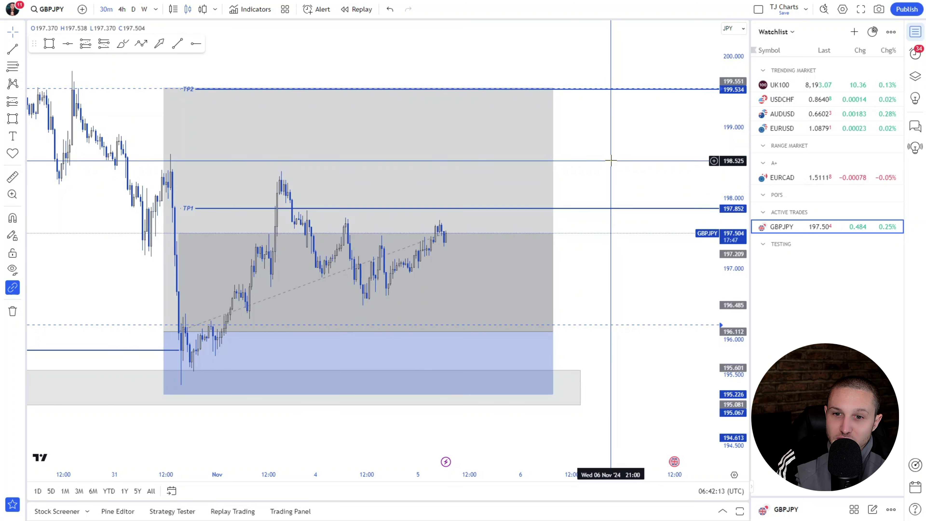
Step: Examine UK100's recent price structure on the 4-hour and 30-minute charts, ending on the 30-minute view around the latest swing low
{"action": "left_click", "coordinate": [776, 85]}
{"action": "scroll", "coordinate": [514, 153], "scroll_direction": "down", "scroll_amount": 5}
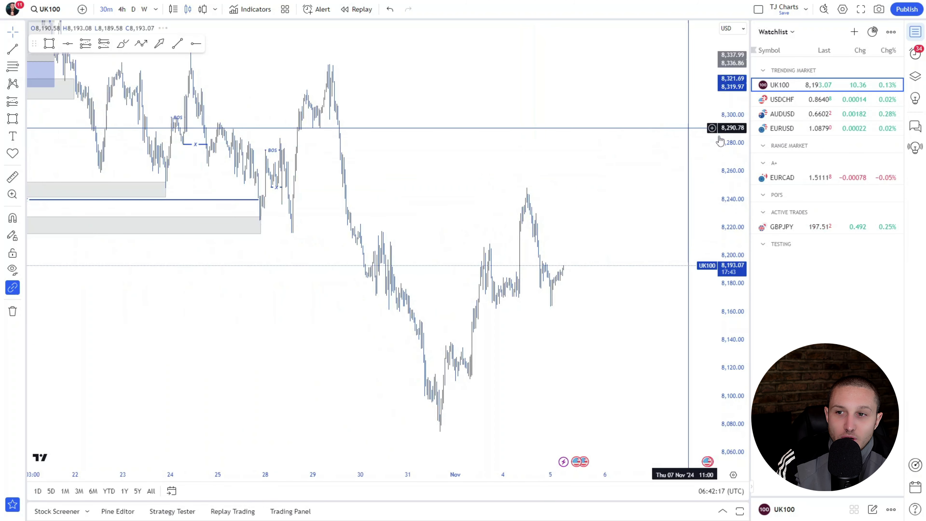
{"action": "scroll", "coordinate": [634, 283], "scroll_direction": "up", "scroll_amount": 3}
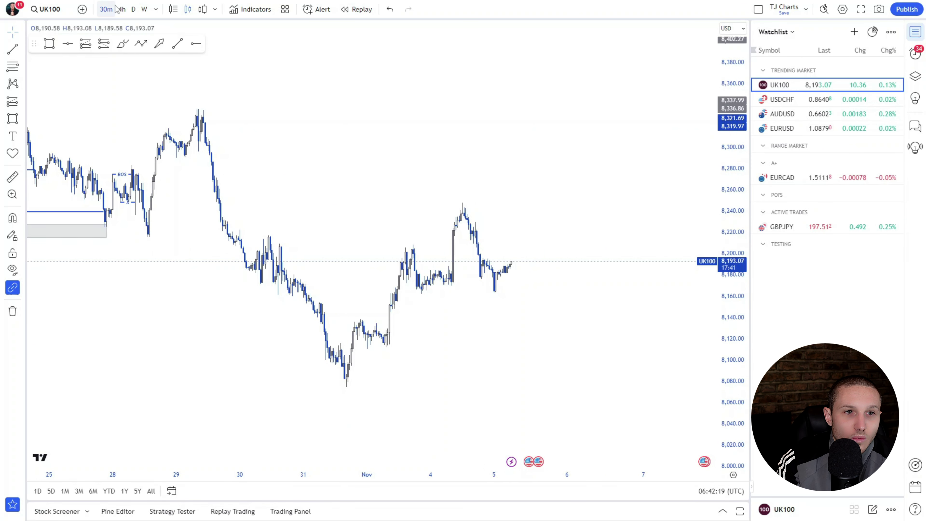
{"action": "left_click", "coordinate": [123, 9]}
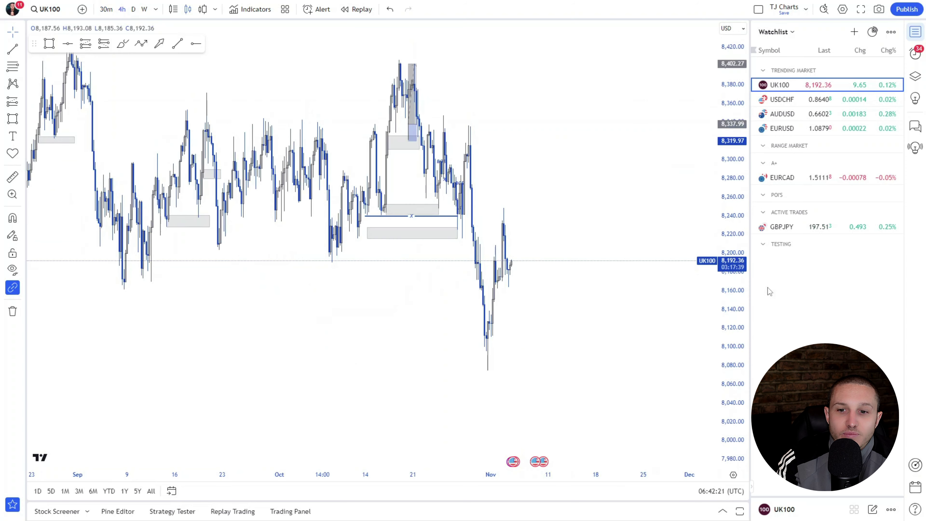
{"action": "scroll", "coordinate": [480, 252], "scroll_direction": "down", "scroll_amount": 5}
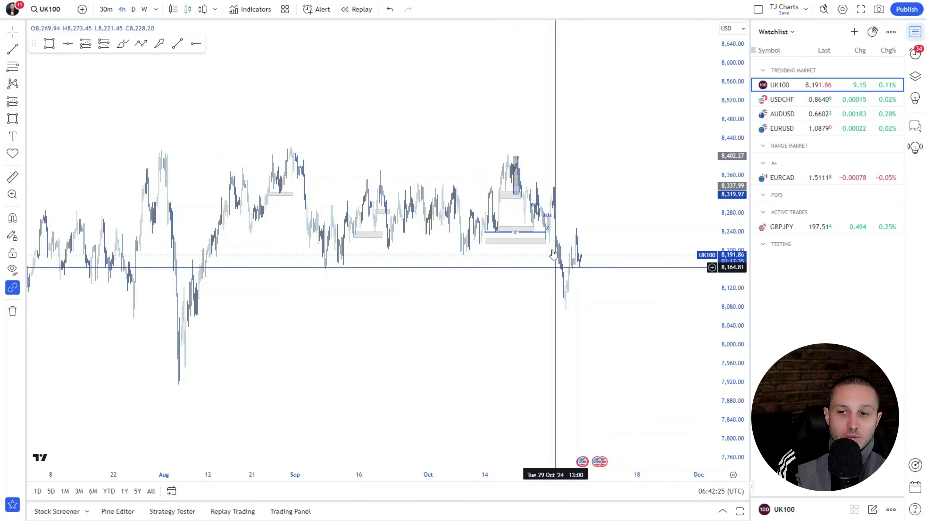
{"action": "scroll", "coordinate": [557, 297], "scroll_direction": "up", "scroll_amount": 2}
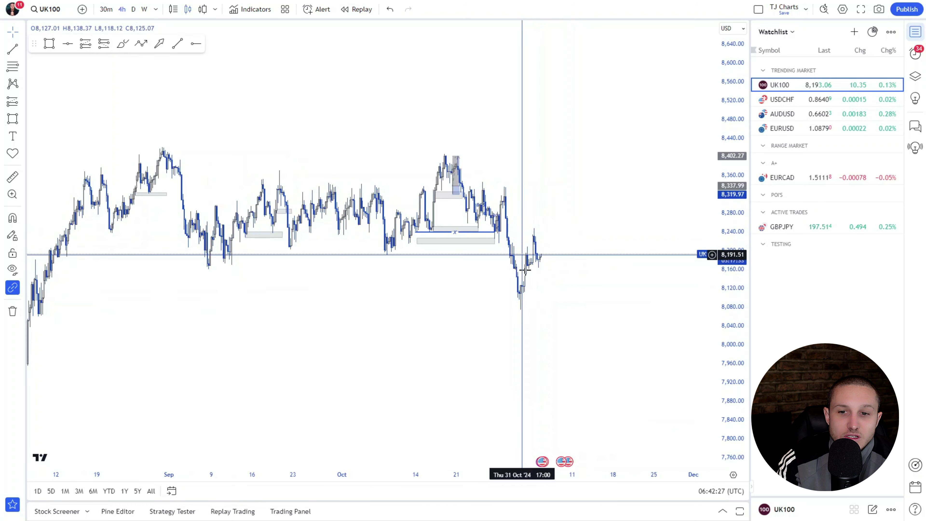
{"action": "scroll", "coordinate": [525, 302], "scroll_direction": "up", "scroll_amount": 2}
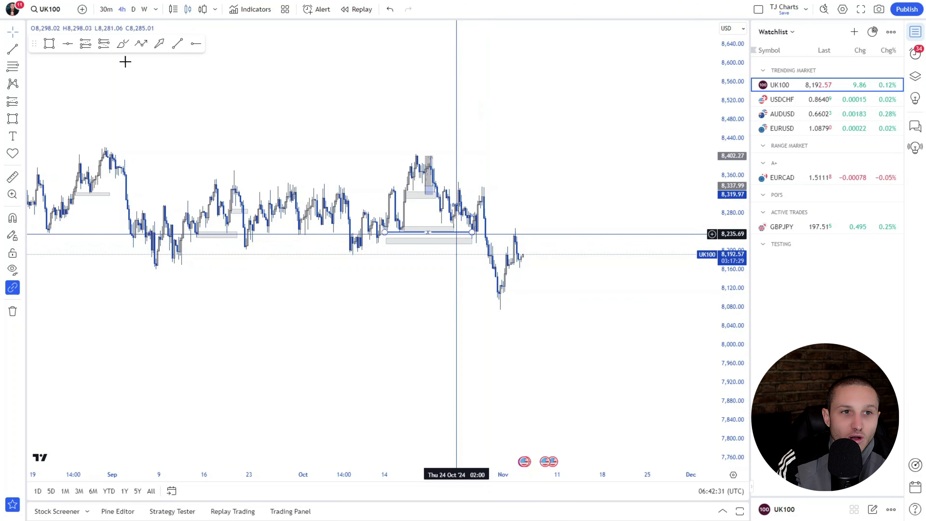
{"action": "left_click", "coordinate": [105, 10]}
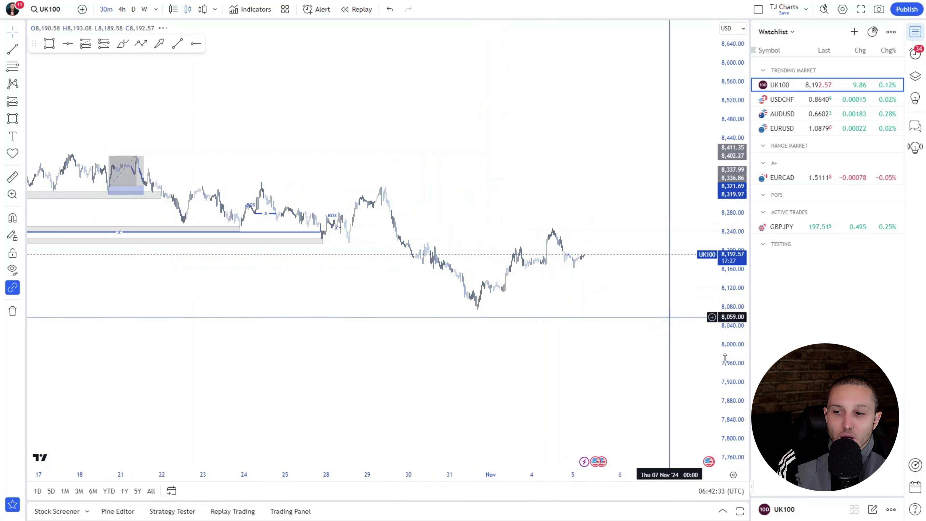
{"action": "scroll", "coordinate": [666, 221], "scroll_direction": "up", "scroll_amount": 5}
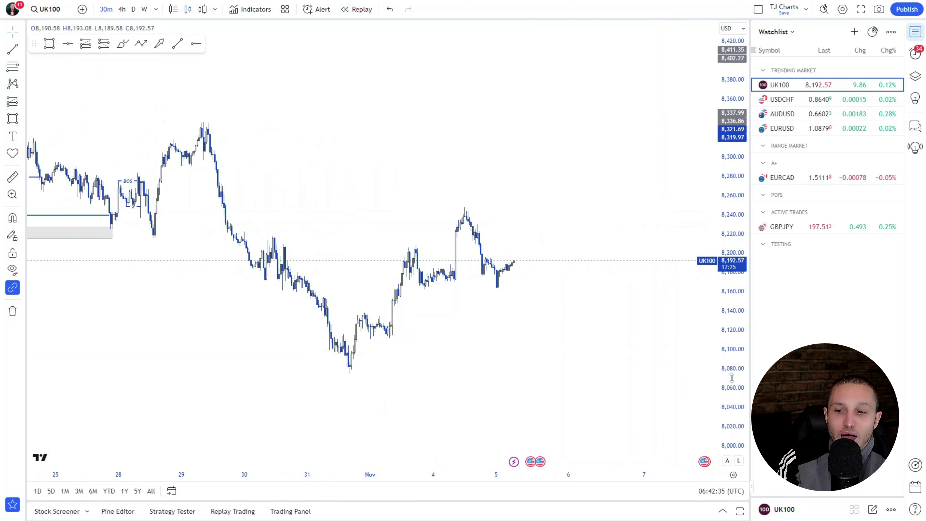
{"action": "scroll", "coordinate": [674, 233], "scroll_direction": "up", "scroll_amount": 3}
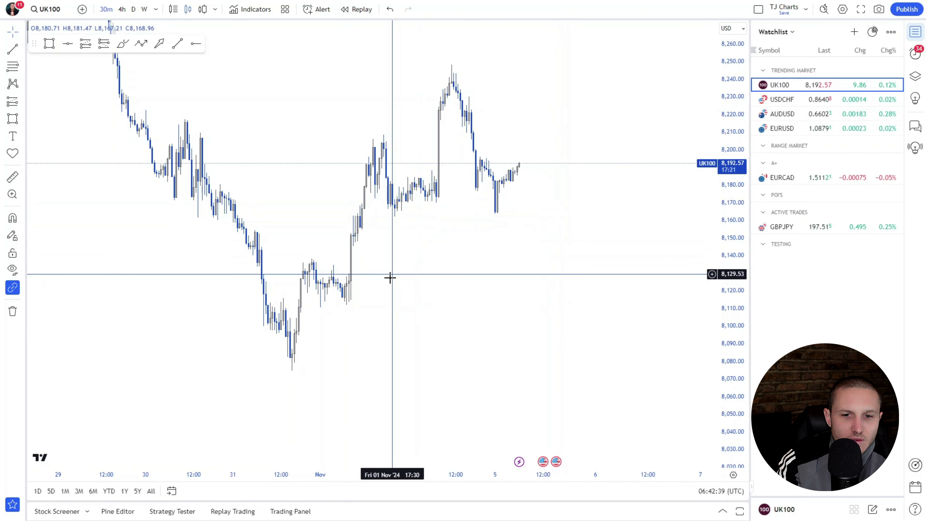
Step: Draw a rectangle zone at the 1 November low from about 8,124.6 down to 8,111.8 and measure the price distance above it
{"action": "left_click", "coordinate": [48, 48]}
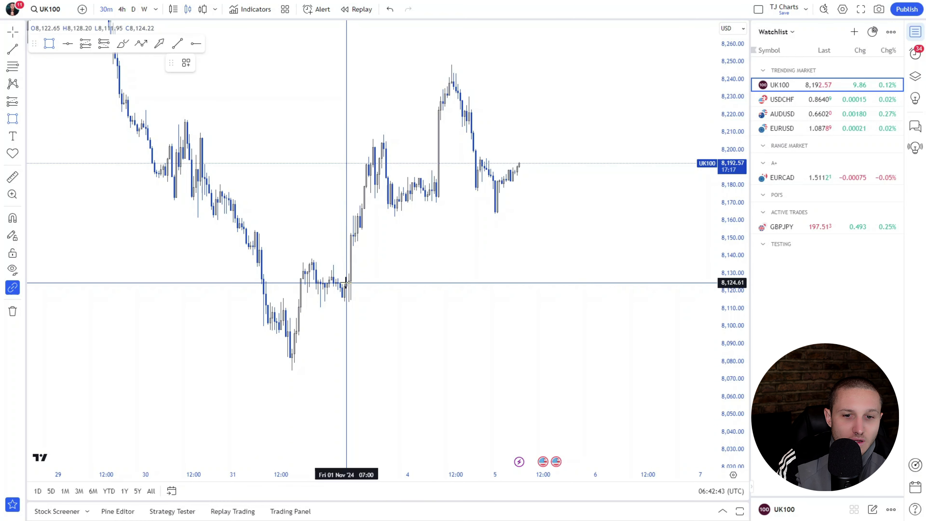
{"action": "left_click_drag", "start_coordinate": [342, 283], "coordinate": [626, 305]}
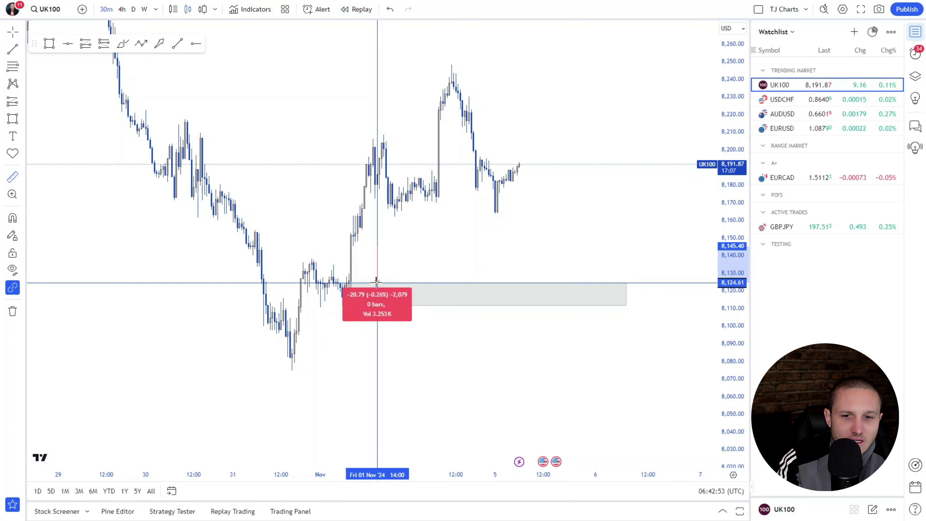
{"action": "left_click", "coordinate": [405, 262]}
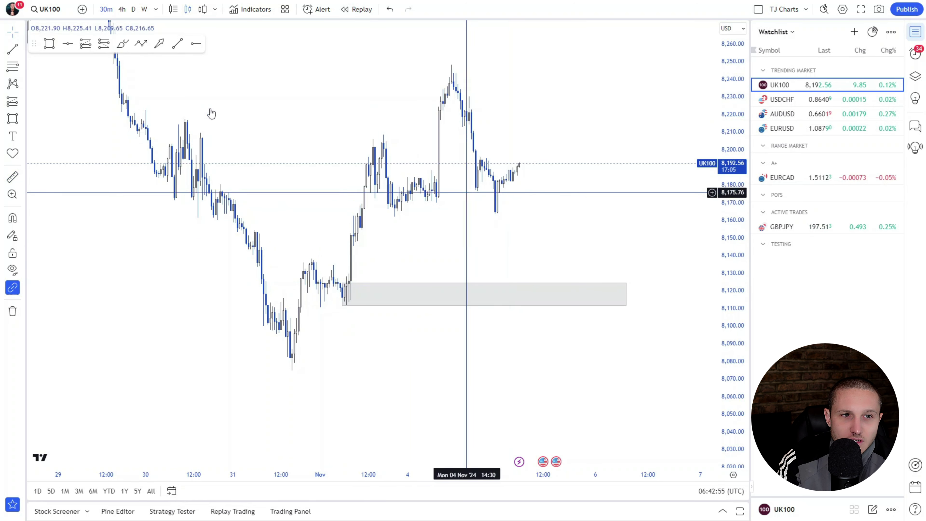
Step: Sketch a projected price path from the current price down, up and back into the grey zone, and discard it
{"action": "left_click", "coordinate": [138, 47]}
{"action": "left_click", "coordinate": [521, 170]}
{"action": "left_click", "coordinate": [543, 266]}
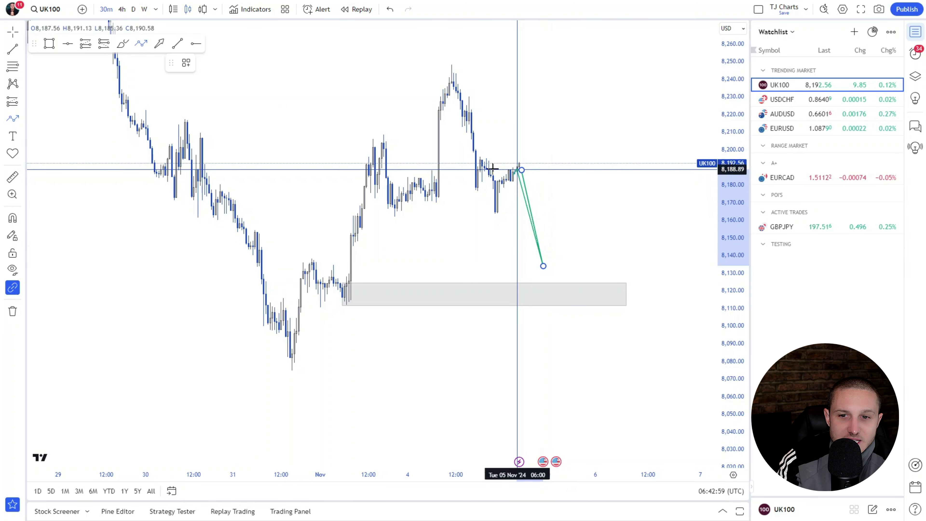
{"action": "left_click", "coordinate": [560, 116]}
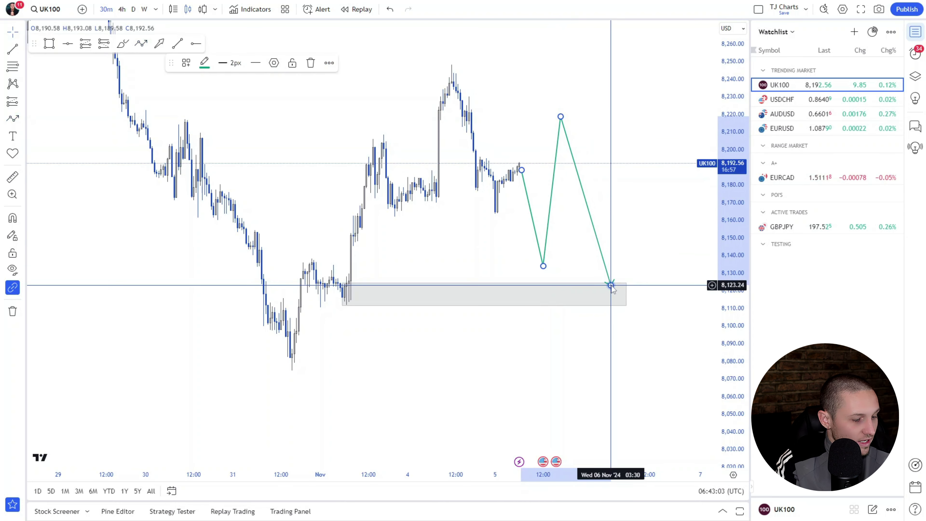
{"action": "key", "text": "Escape"}
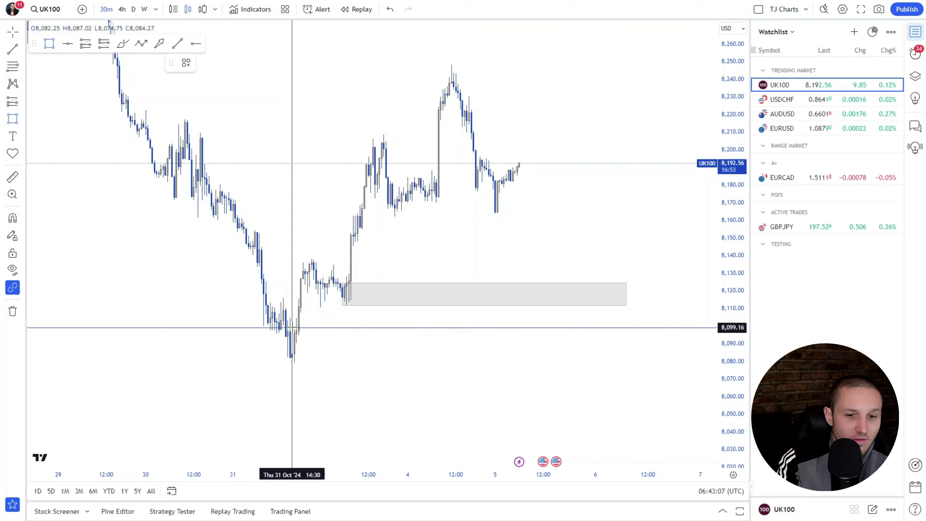
Step: Draw a rectangle zone at the 31 October swing low from about 8,097 down to 8,074 and measure the gap above it
{"action": "mouse_move", "coordinate": [290, 332]}
{"action": "left_mouse_down"}
{"action": "mouse_move", "coordinate": [303, 365]}
{"action": "mouse_move", "coordinate": [397, 352]}
{"action": "mouse_move", "coordinate": [645, 352]}
{"action": "left_mouse_up"}
{"action": "left_click", "coordinate": [306, 315]}
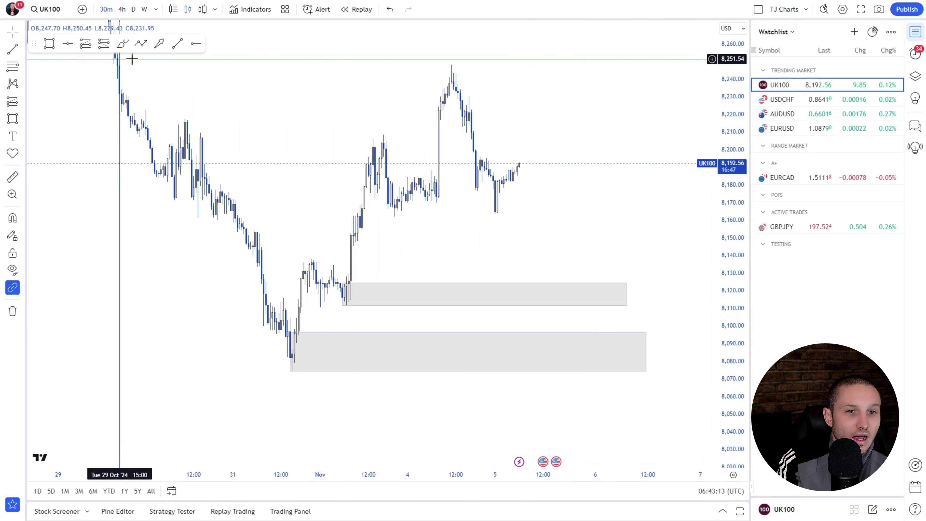
{"action": "left_click", "coordinate": [330, 306], "text": "shift"}
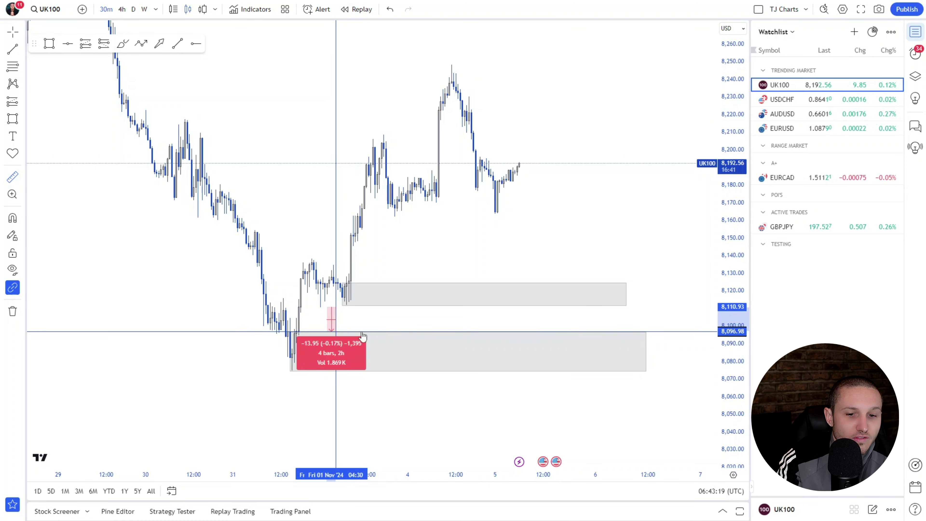
{"action": "key", "text": "Escape"}
Step: Delete the upper rectangle zone that starts at the 1 November low
{"action": "left_click", "coordinate": [378, 284]}
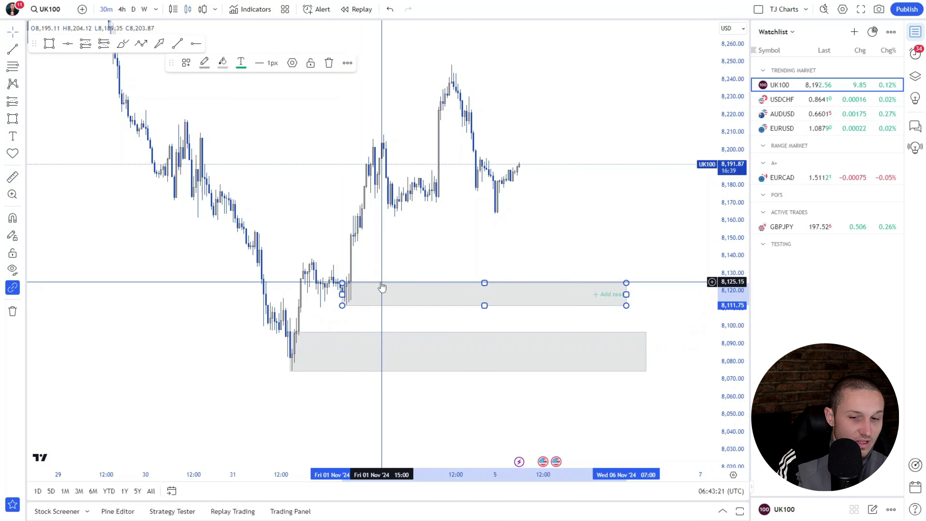
{"action": "key", "text": "Delete"}
Step: Add a UK100 price alert at the top edge of the remaining rectangle zone
{"action": "left_click_drag", "start_coordinate": [400, 255], "coordinate": [311, 262]}
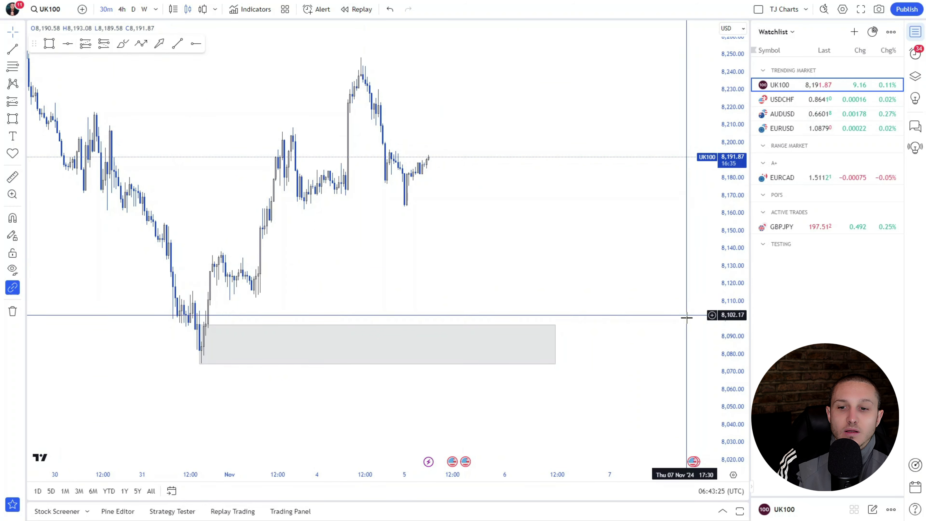
{"action": "left_click", "coordinate": [711, 325]}
{"action": "left_click", "coordinate": [710, 340]}
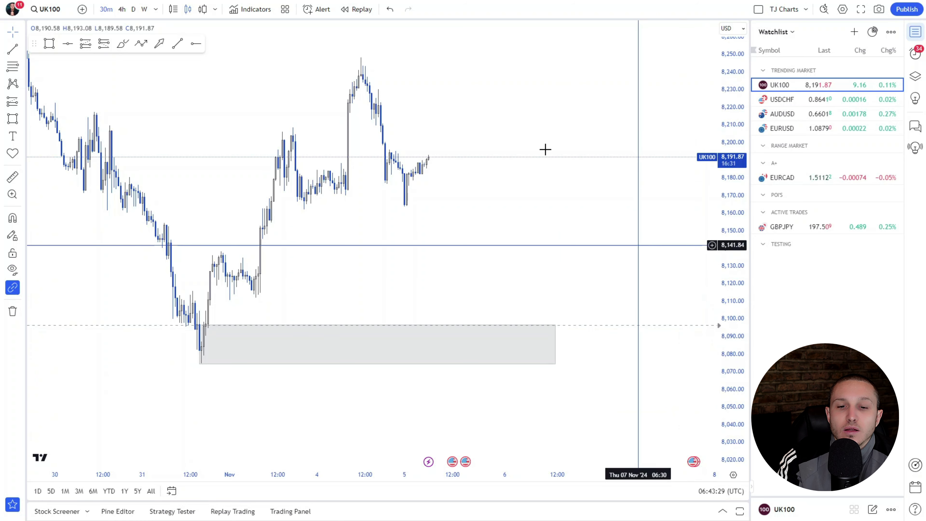
Step: Compare the marked UK100 zone and alert level on the 4-hour and 30-minute charts
{"action": "left_click", "coordinate": [123, 9]}
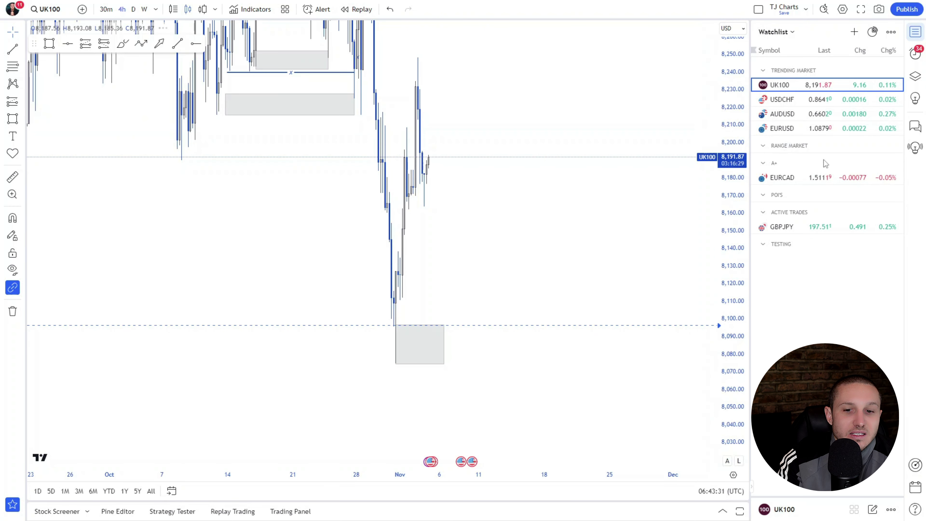
{"action": "left_click_drag", "start_coordinate": [727, 45], "coordinate": [727, 121]}
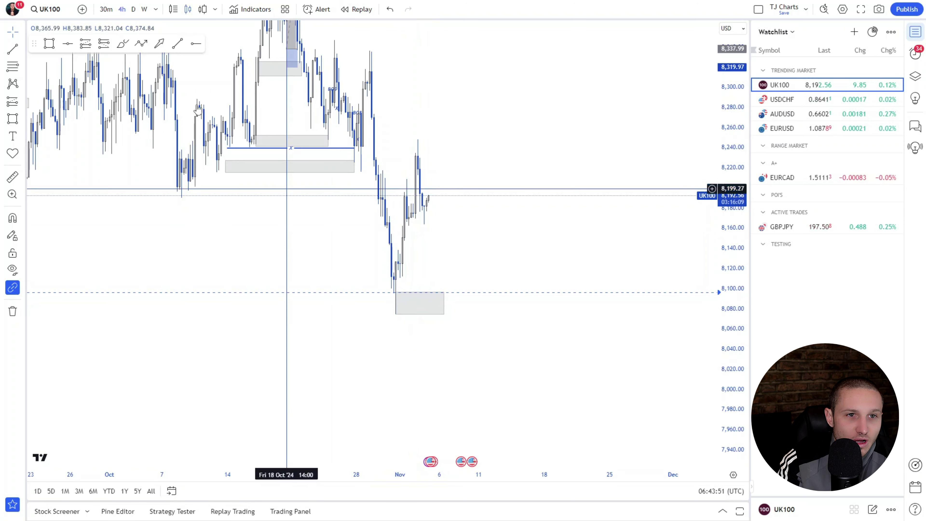
{"action": "left_click", "coordinate": [106, 9]}
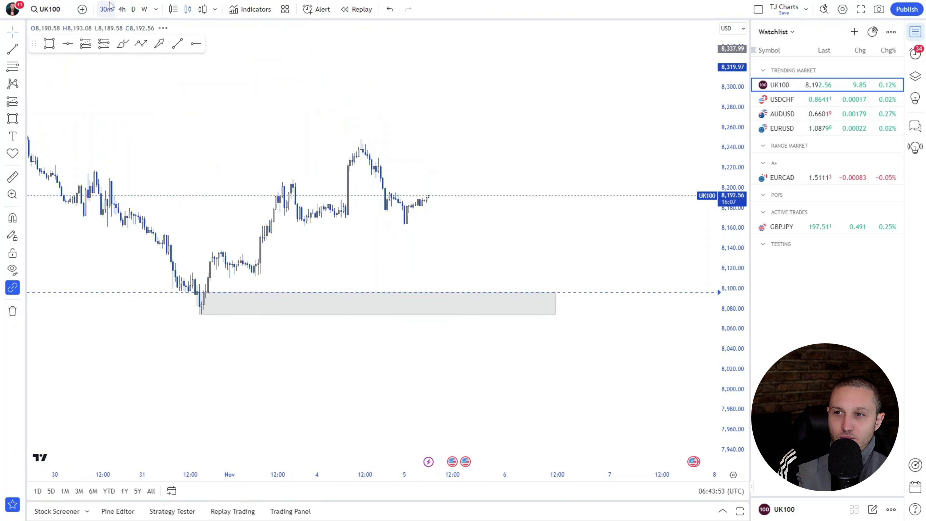
{"action": "scroll", "coordinate": [603, 145], "scroll_direction": "down", "scroll_amount": 5}
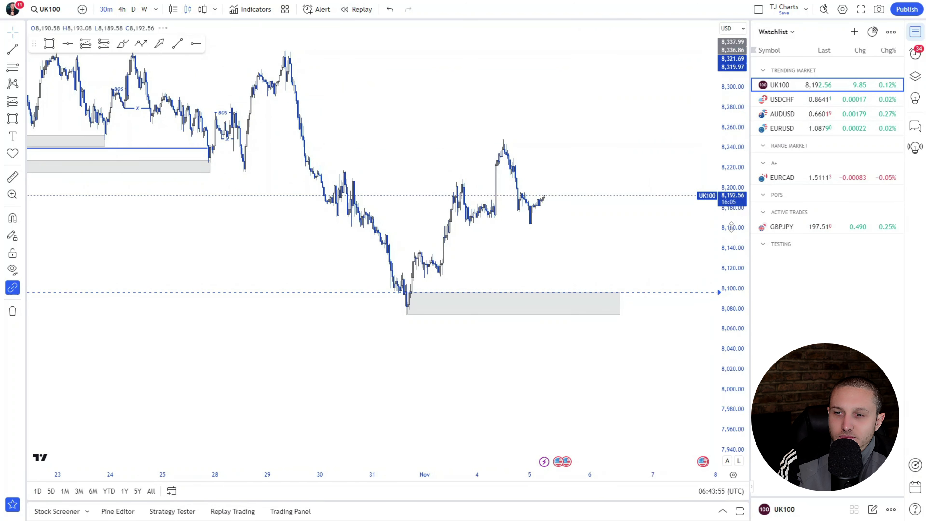
Step: Open the USDCHF chart and examine its price structure and marked zones on the 4-hour and 30-minute timeframes
{"action": "left_click", "coordinate": [782, 99]}
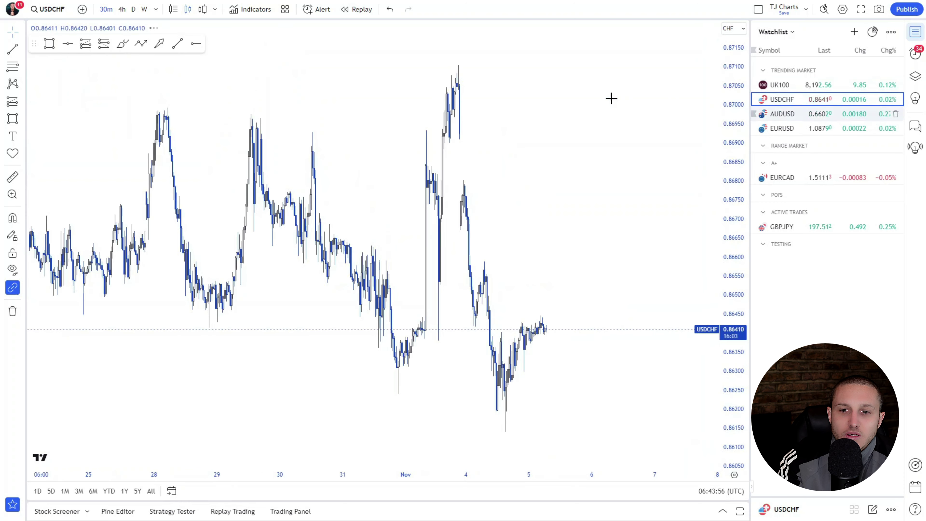
{"action": "left_click", "coordinate": [122, 10]}
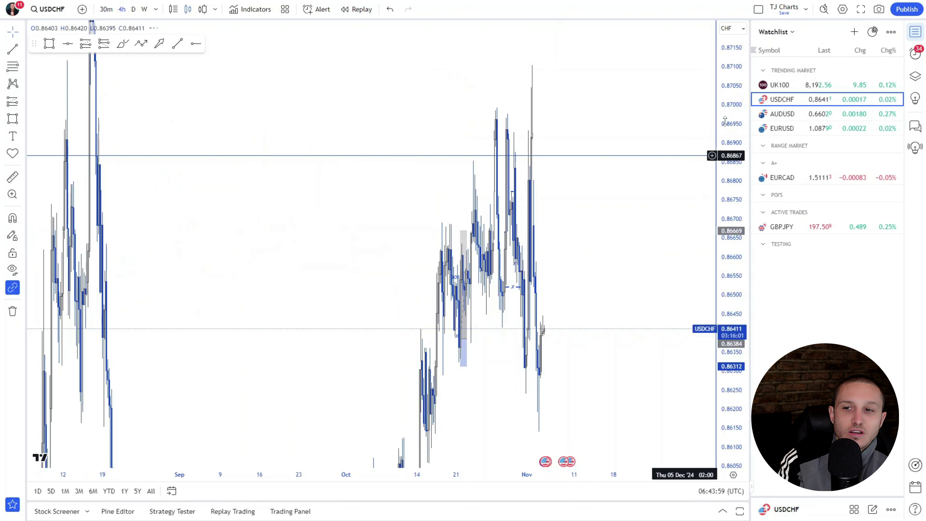
{"action": "left_click_drag", "start_coordinate": [746, 356], "coordinate": [746, 368]}
{"action": "scroll", "coordinate": [668, 374], "scroll_direction": "up", "scroll_amount": 3}
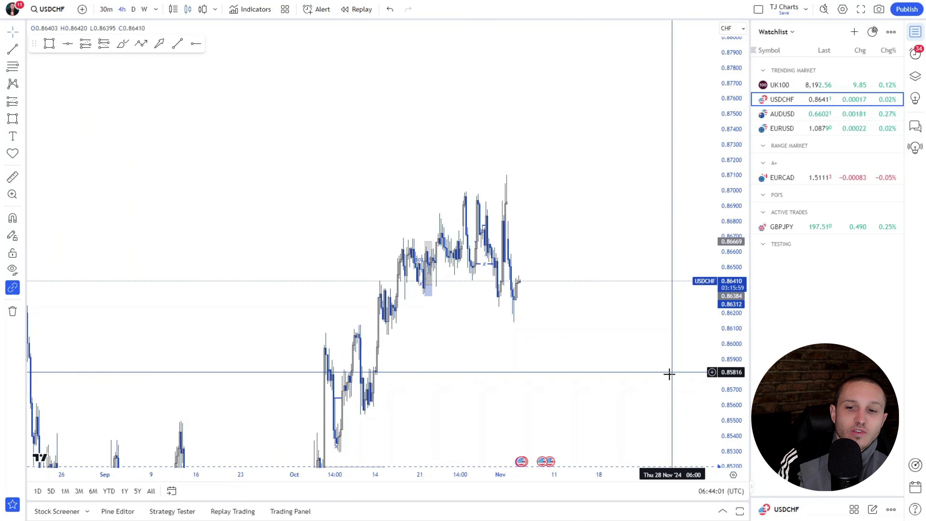
{"action": "left_click_drag", "start_coordinate": [596, 336], "coordinate": [500, 263]}
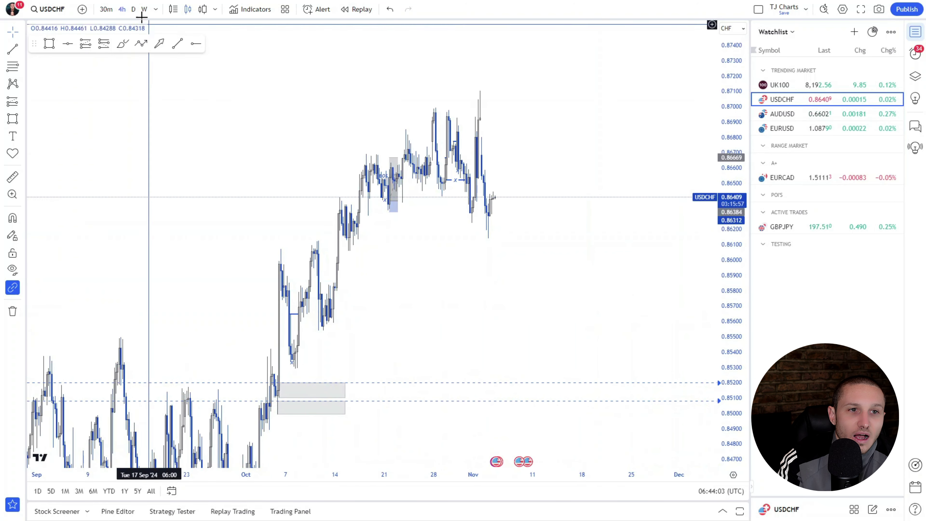
{"action": "left_click", "coordinate": [106, 10]}
{"action": "scroll", "coordinate": [353, 170], "scroll_direction": "down", "scroll_amount": 5}
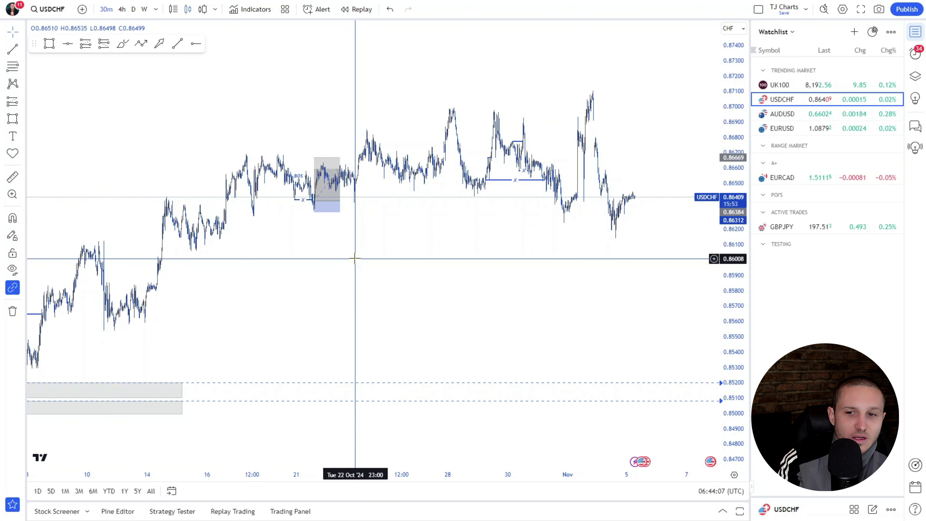
Step: Measure across the USDCHF chart from the 14 October rally origin and examine the recent 30-minute price structure
{"action": "scroll", "coordinate": [355, 258], "scroll_direction": "up", "scroll_amount": 2}
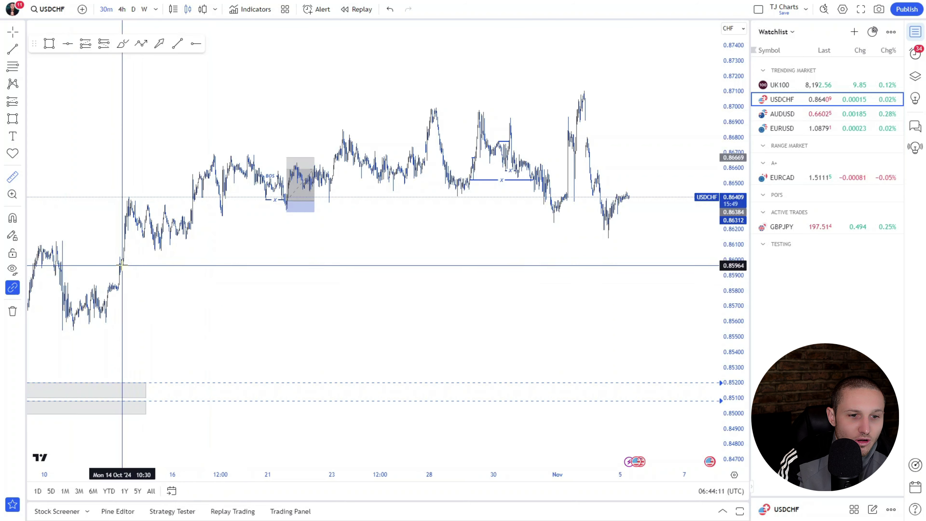
{"action": "left_click", "coordinate": [120, 274], "text": "shift"}
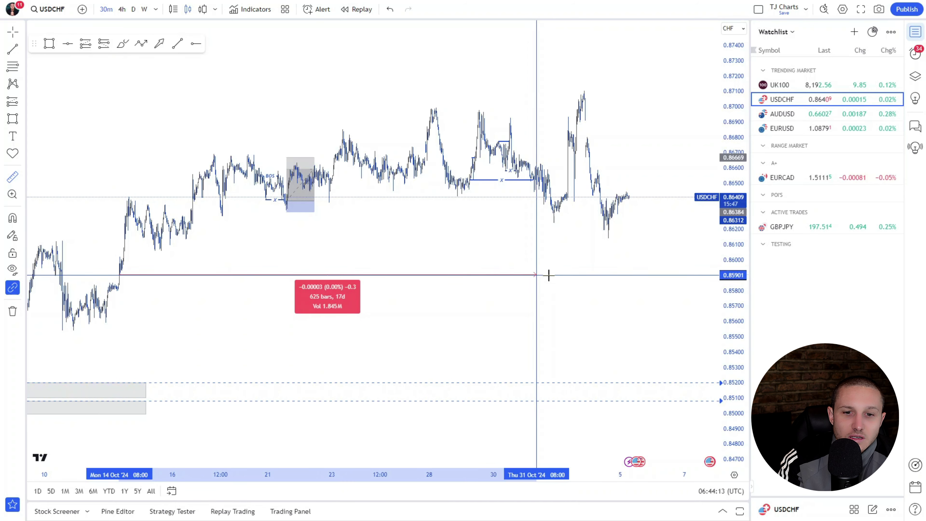
{"action": "scroll", "coordinate": [616, 277], "scroll_direction": "up", "scroll_amount": 5}
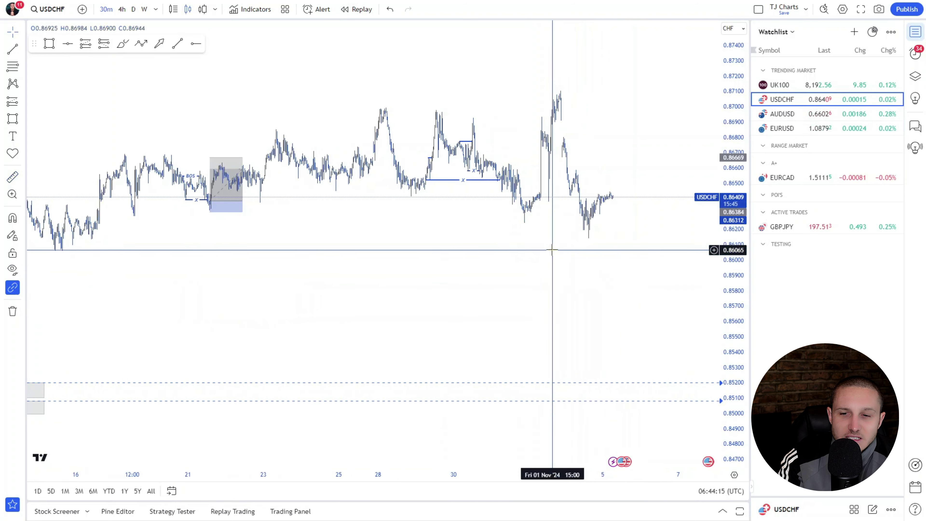
{"action": "left_click_drag", "start_coordinate": [726, 295], "coordinate": [684, 76]}
{"action": "scroll", "coordinate": [510, 199], "scroll_direction": "up", "scroll_amount": 3}
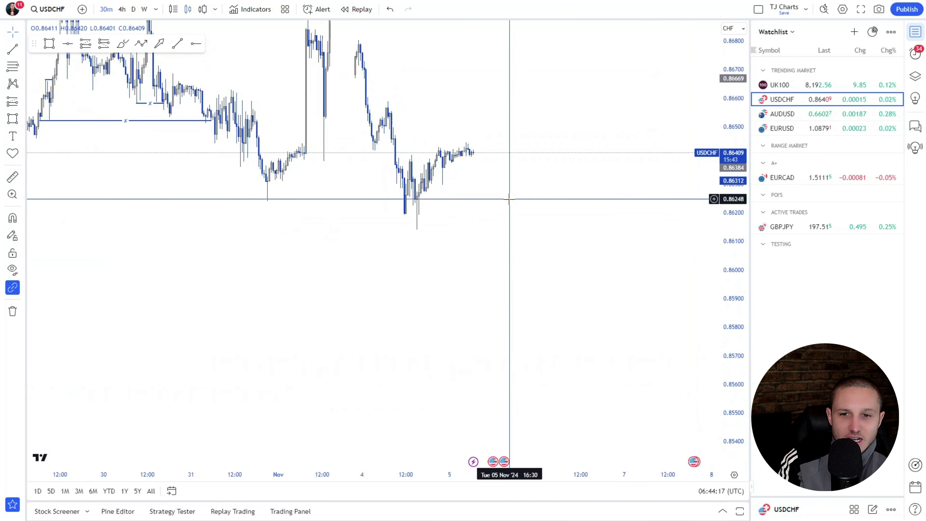
{"action": "scroll", "coordinate": [413, 144], "scroll_direction": "right", "scroll_amount": 2}
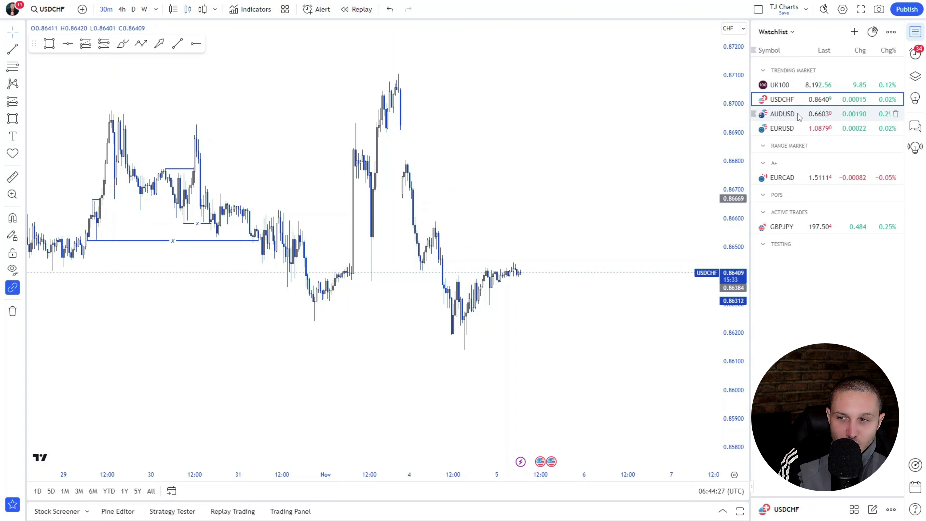
Step: On the AUDUSD 4-hour chart, delete the lower rectangle zone and extend the upper zone forward to early November
{"action": "left_click", "coordinate": [782, 114]}
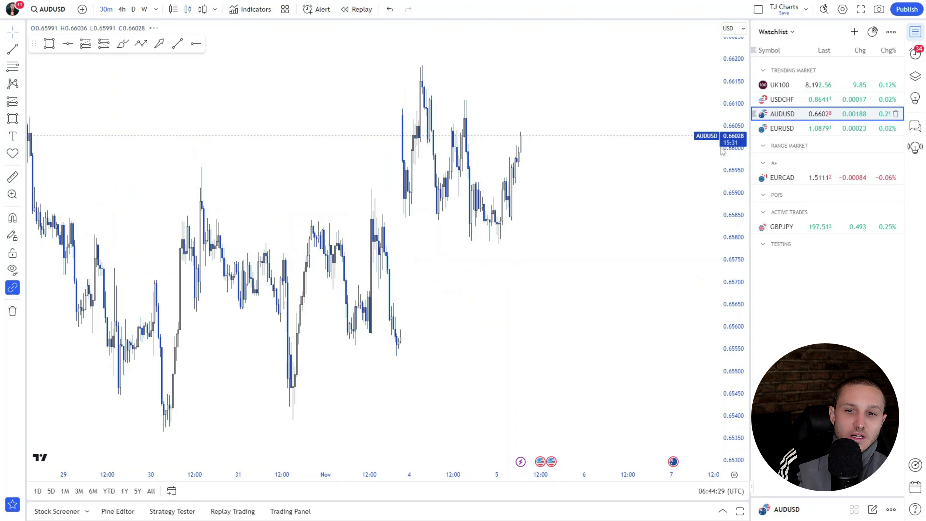
{"action": "left_click", "coordinate": [122, 9]}
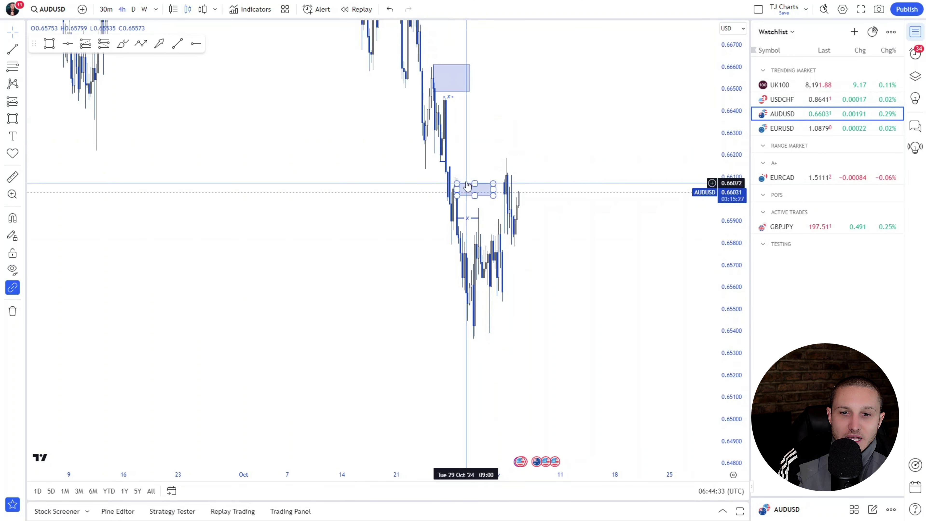
{"action": "key", "text": "Delete"}
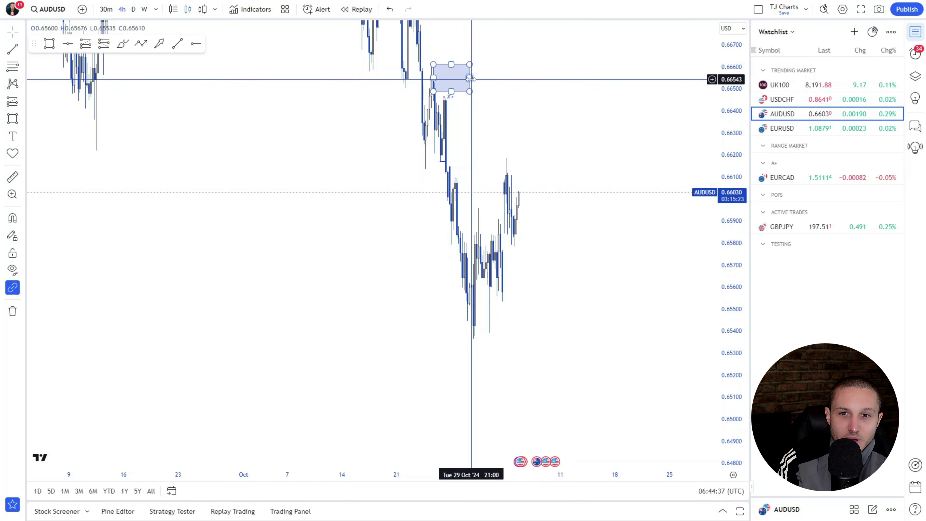
{"action": "left_click_drag", "start_coordinate": [469, 78], "coordinate": [504, 78]}
Step: Measure the span just above the AUDUSD zone from 24 October, and examine recent price action on the 30-minute chart
{"action": "left_click", "coordinate": [46, 140]}
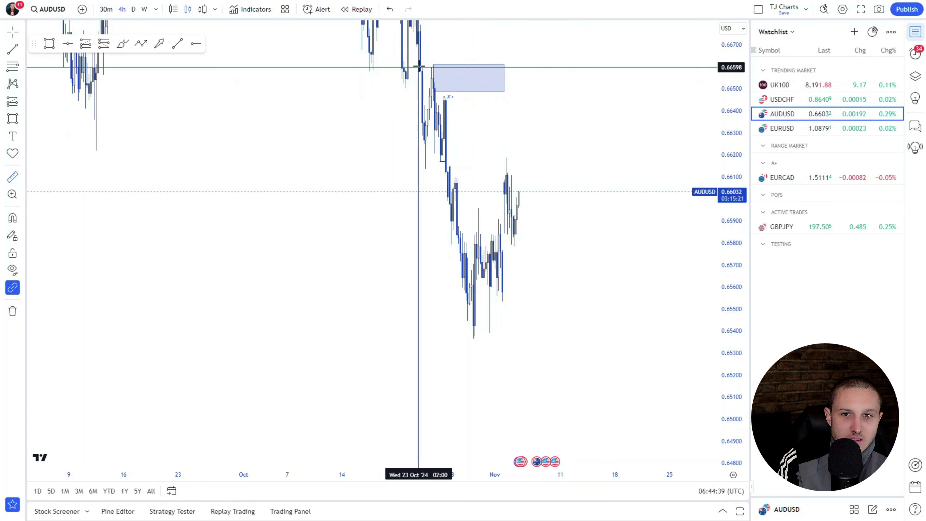
{"action": "left_click", "coordinate": [433, 57]}
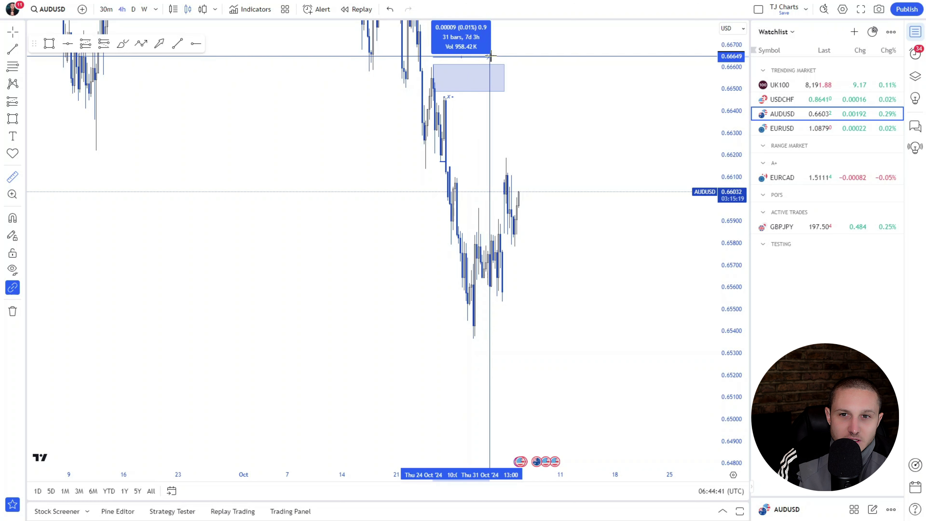
{"action": "left_click", "coordinate": [520, 59]}
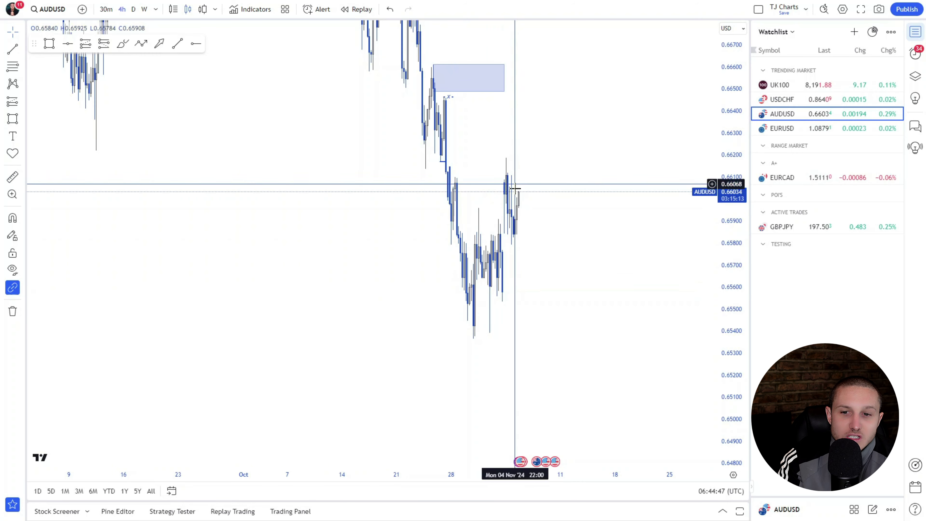
{"action": "left_click", "coordinate": [105, 9]}
{"action": "scroll", "coordinate": [685, 108], "scroll_direction": "up", "scroll_amount": 6}
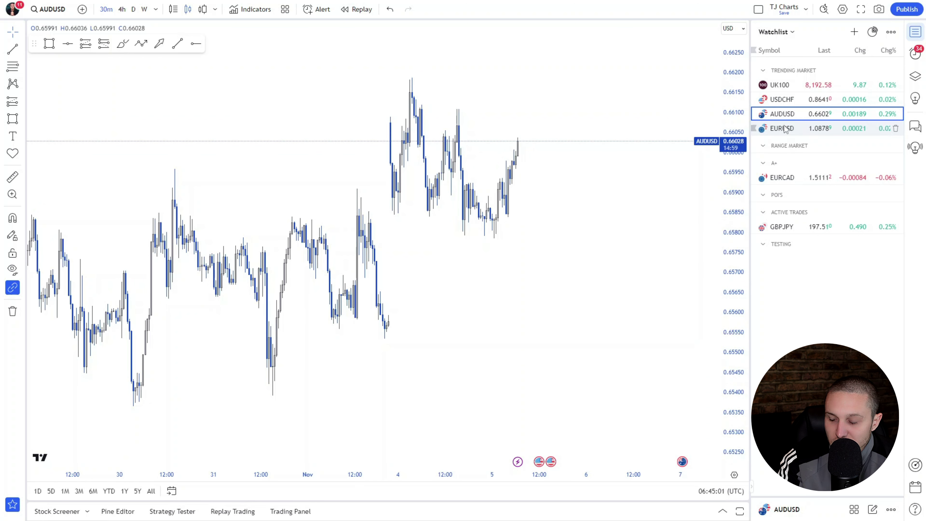
Step: Open the EURUSD chart and examine its price structure and marked zones on the 4-hour and 30-minute timeframes
{"action": "left_click", "coordinate": [798, 129]}
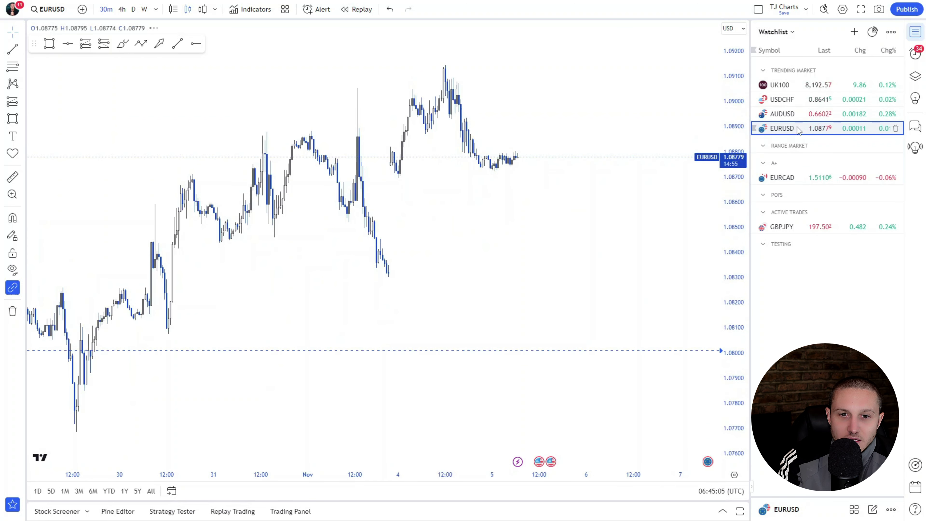
{"action": "left_click", "coordinate": [122, 9]}
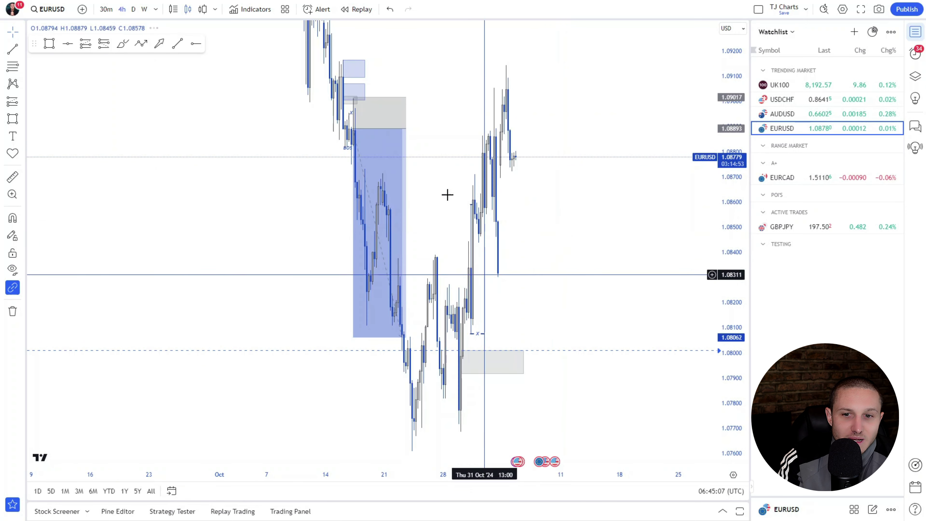
{"action": "mouse_move", "coordinate": [727, 82]}
{"action": "left_mouse_down"}
{"action": "mouse_move", "coordinate": [755, 350]}
{"action": "mouse_move", "coordinate": [611, 295]}
{"action": "left_mouse_up"}
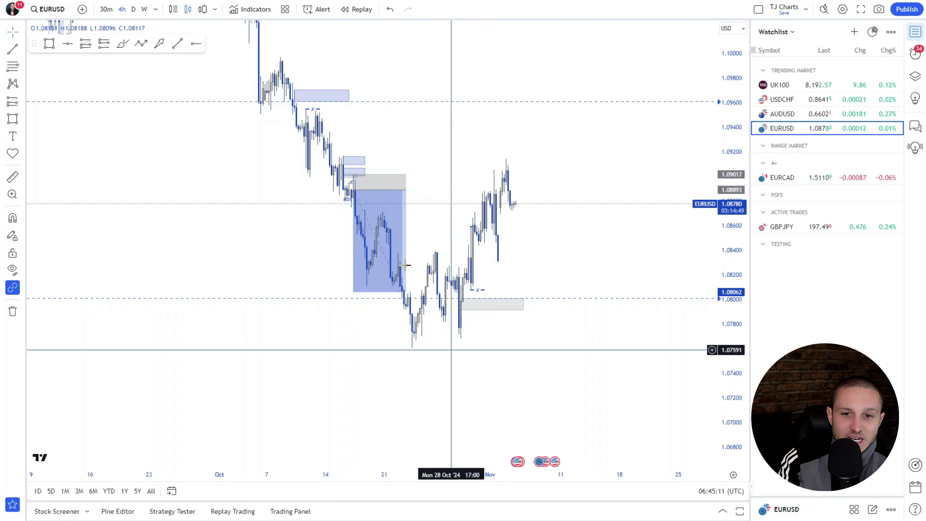
{"action": "left_click", "coordinate": [106, 9]}
{"action": "scroll", "coordinate": [641, 166], "scroll_direction": "down", "scroll_amount": 3}
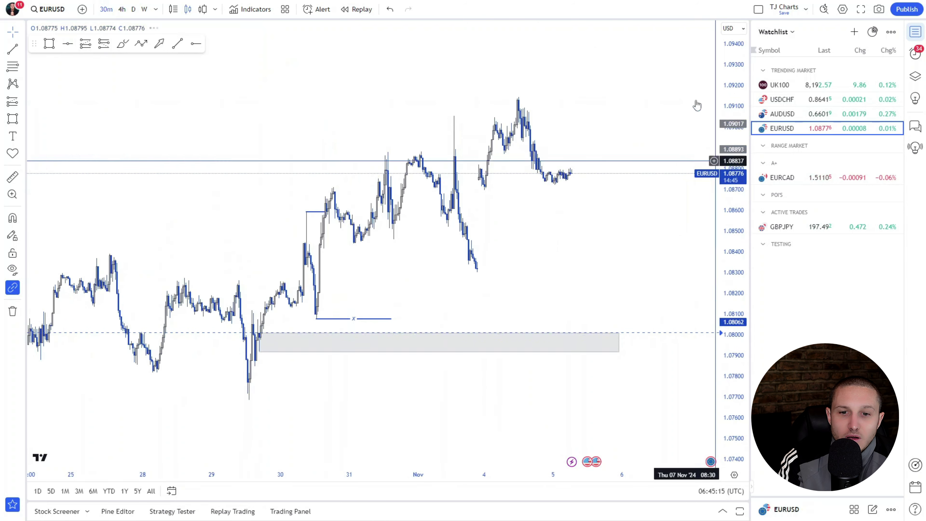
{"action": "scroll", "coordinate": [652, 217], "scroll_direction": "up", "scroll_amount": 1}
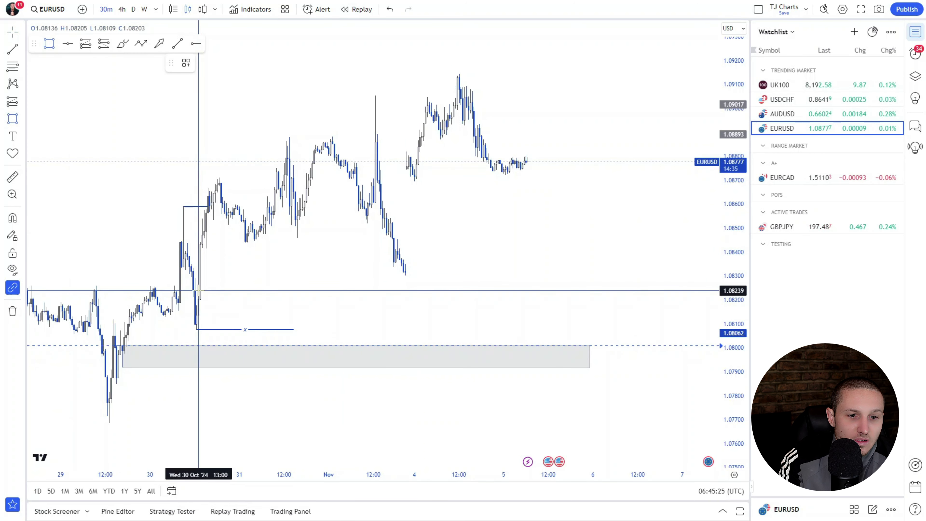
Step: Draw a EURUSD rectangle zone from the 30 October low to about 6 November, topping at about 1.0824, and add a price alert at its top edge
{"action": "mouse_move", "coordinate": [195, 290]}
{"action": "left_mouse_down"}
{"action": "mouse_move", "coordinate": [209, 327]}
{"action": "mouse_move", "coordinate": [340, 309]}
{"action": "left_mouse_up"}
{"action": "left_click_drag", "start_coordinate": [433, 320], "coordinate": [643, 310]}
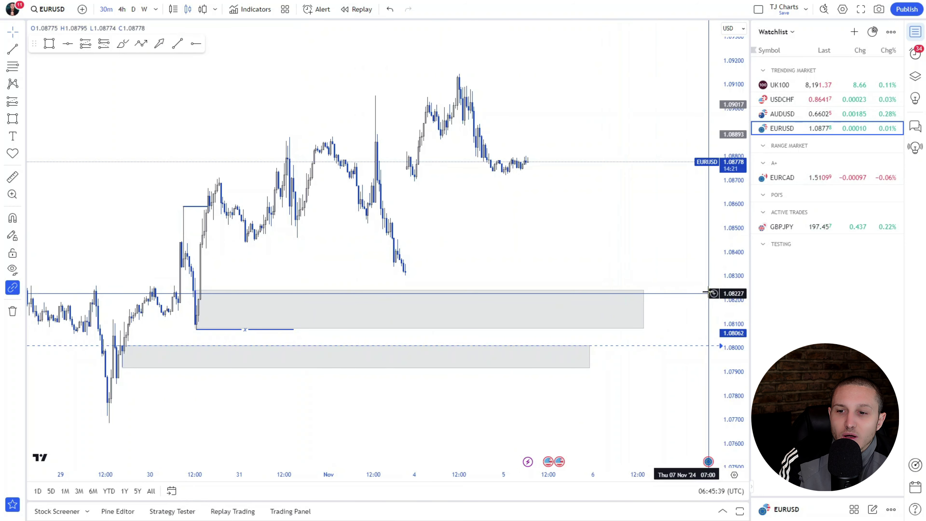
{"action": "left_click", "coordinate": [714, 290]}
{"action": "left_click", "coordinate": [619, 379]}
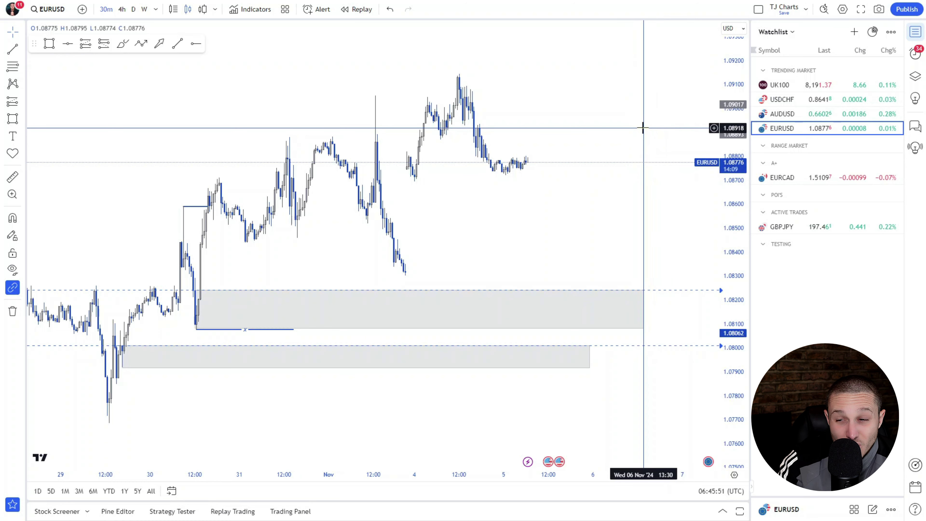
Step: Open the EURCAD chart and examine its marked zones and alert level on the 30-minute timeframe
{"action": "left_click", "coordinate": [790, 179]}
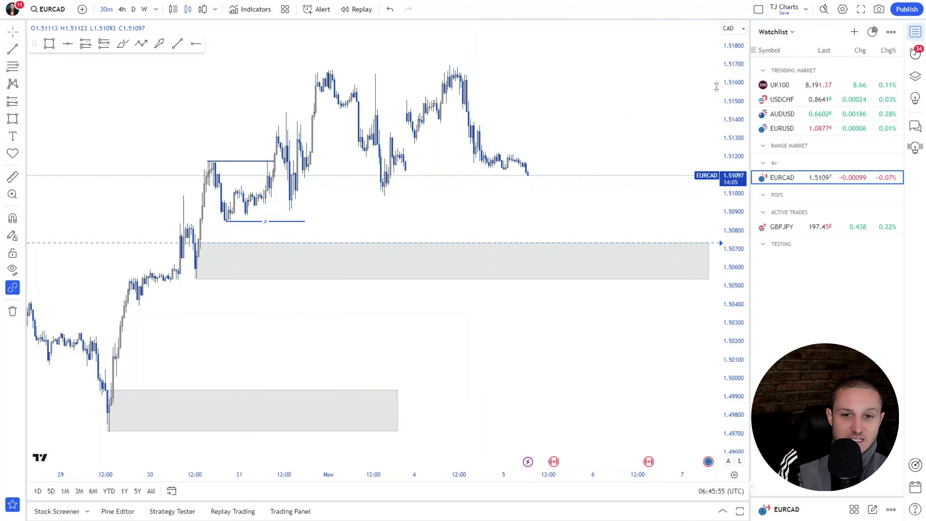
{"action": "left_click_drag", "start_coordinate": [626, 130], "coordinate": [586, 146]}
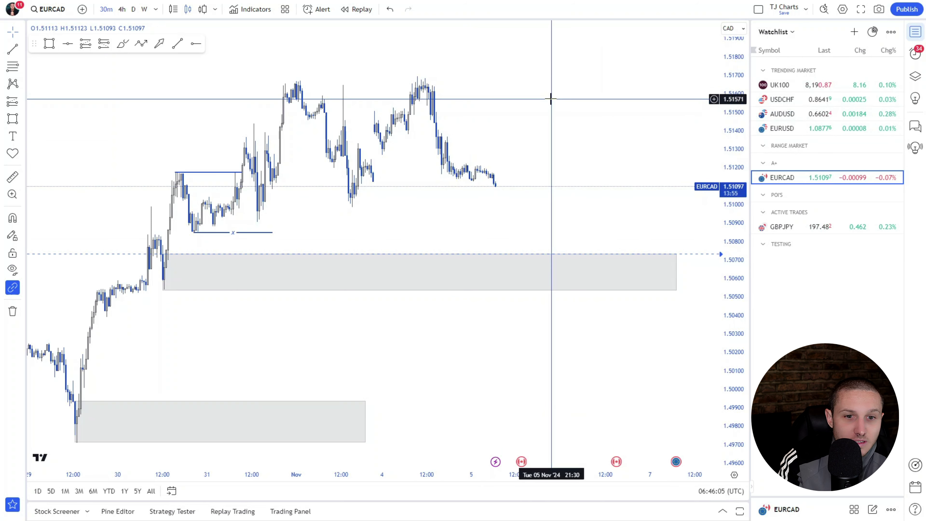
Step: Open the active GBPJPY trade on the 30-minute chart and examine its position against the TP1 and TP2 levels
{"action": "left_click", "coordinate": [807, 232]}
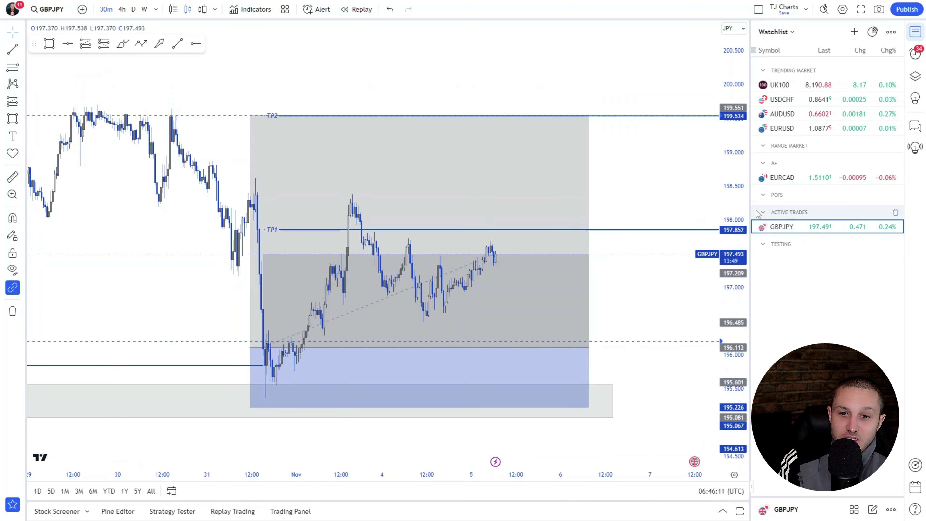
{"action": "left_click", "coordinate": [774, 178]}
{"action": "left_click", "coordinate": [802, 227]}
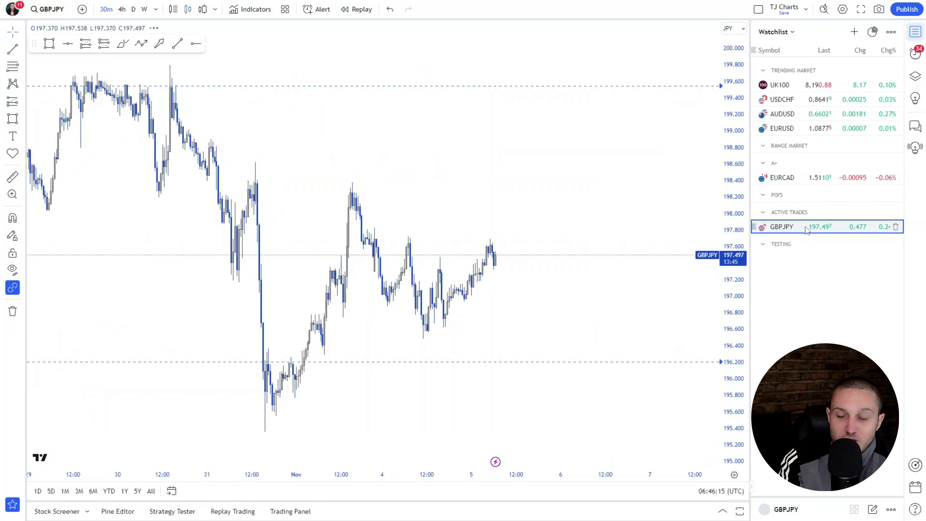
{"action": "left_click_drag", "start_coordinate": [667, 174], "coordinate": [653, 148]}
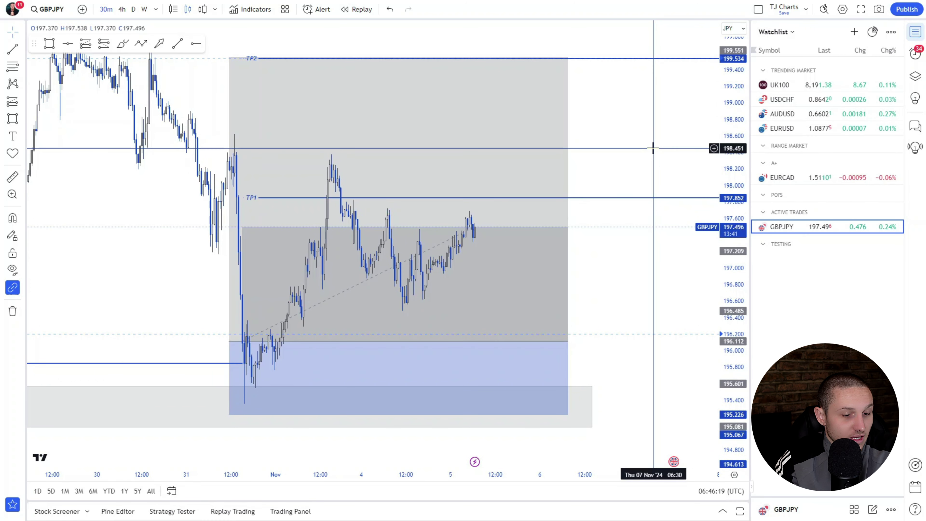